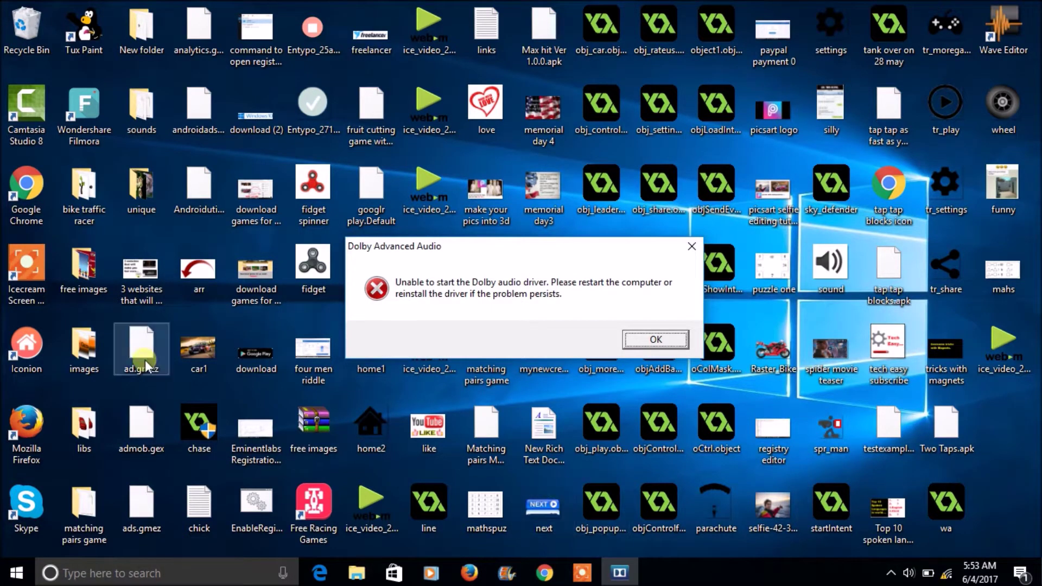
Search Windows Start for 'edit group' so Edit group policy appears as the best match
click(131, 574)
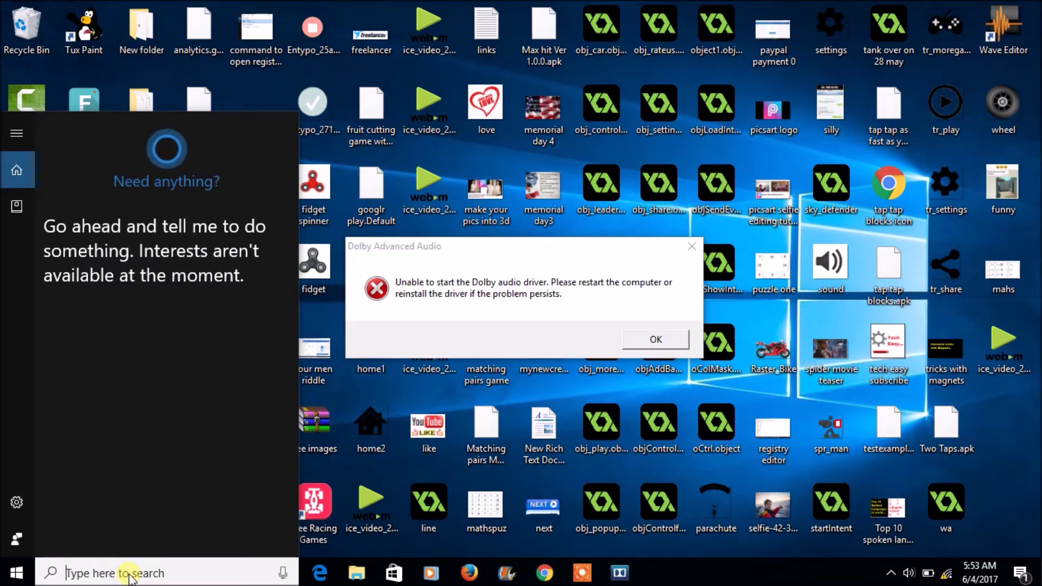
text(e)
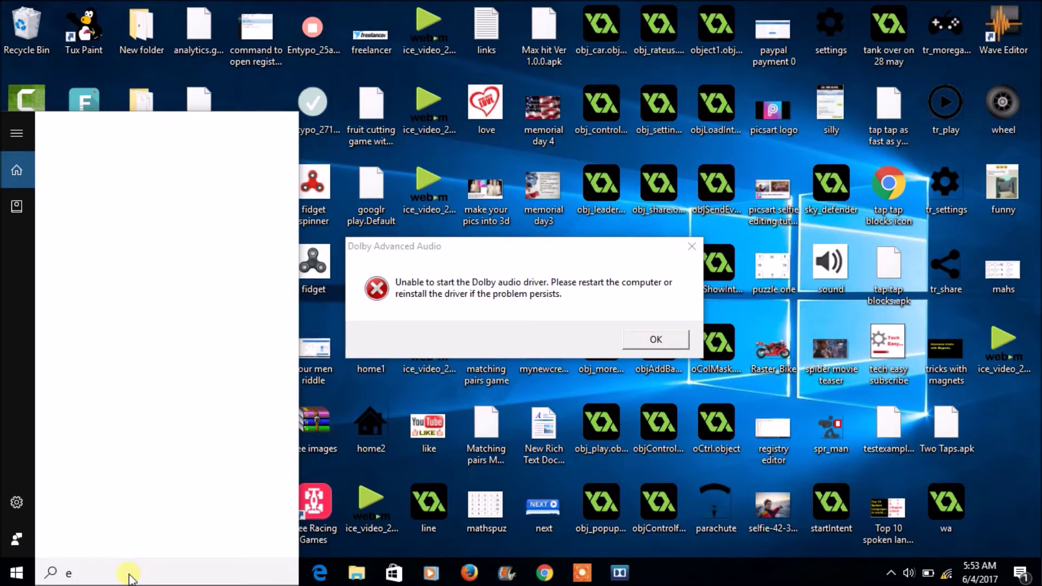
text(di)
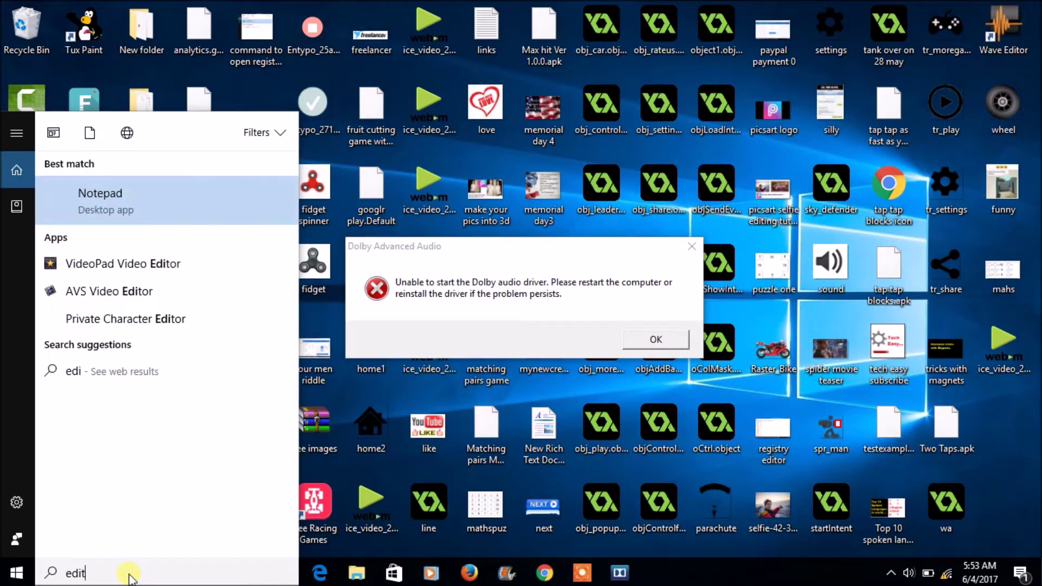
text(t)
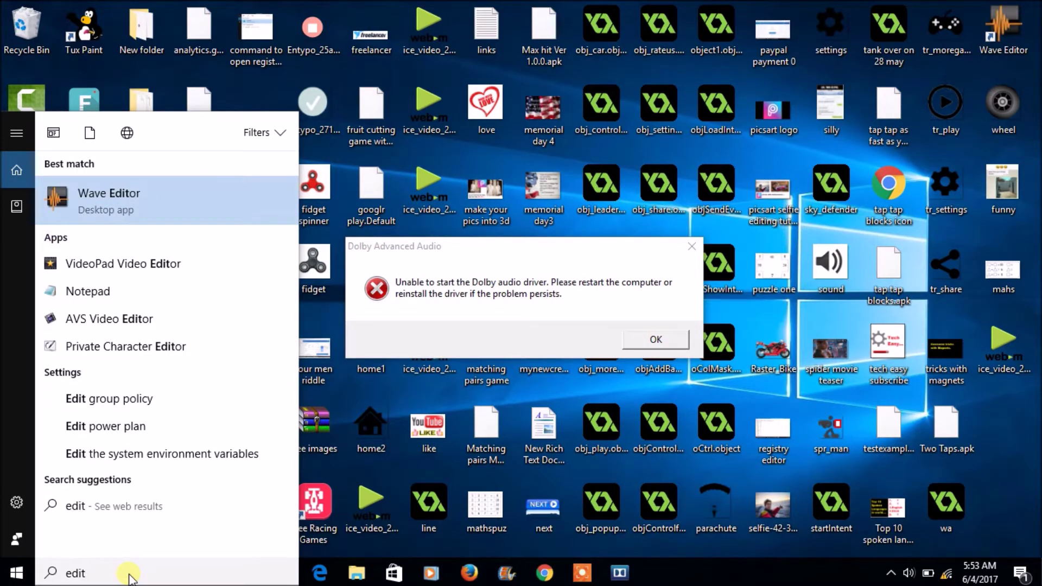
text( grup)
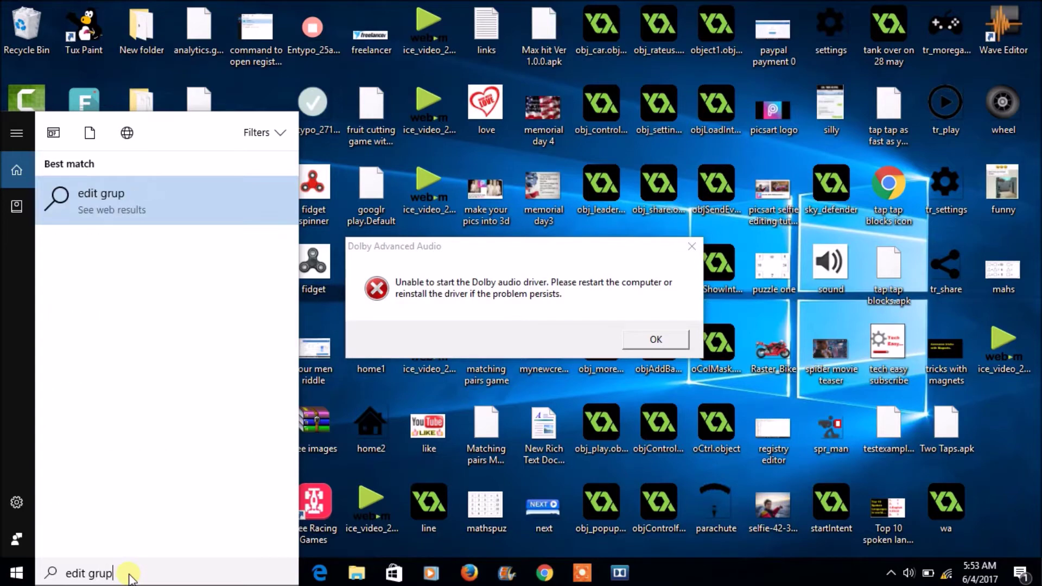
key(BackSpace)
key(BackSpace)
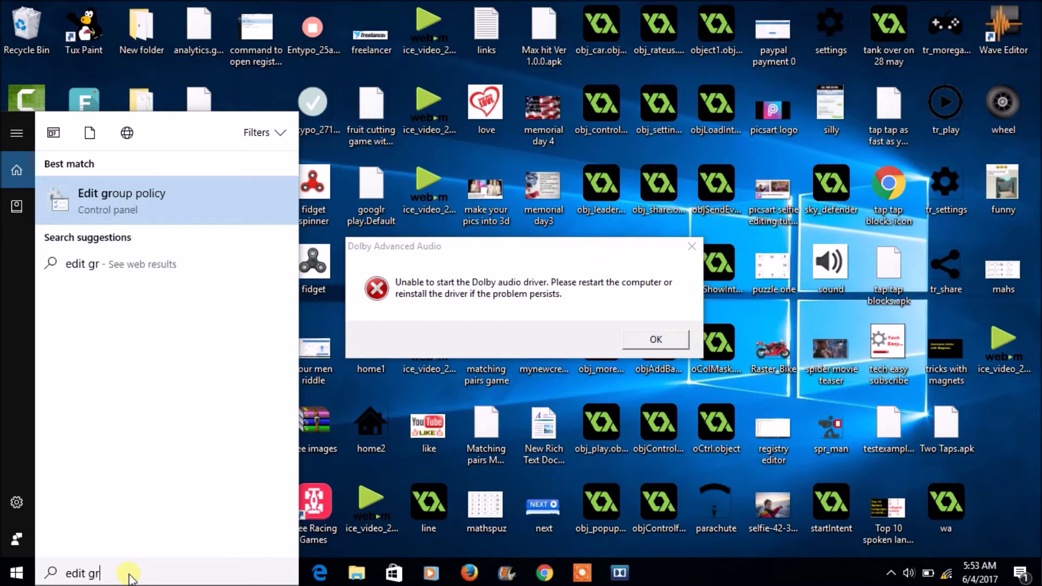
text(oup)
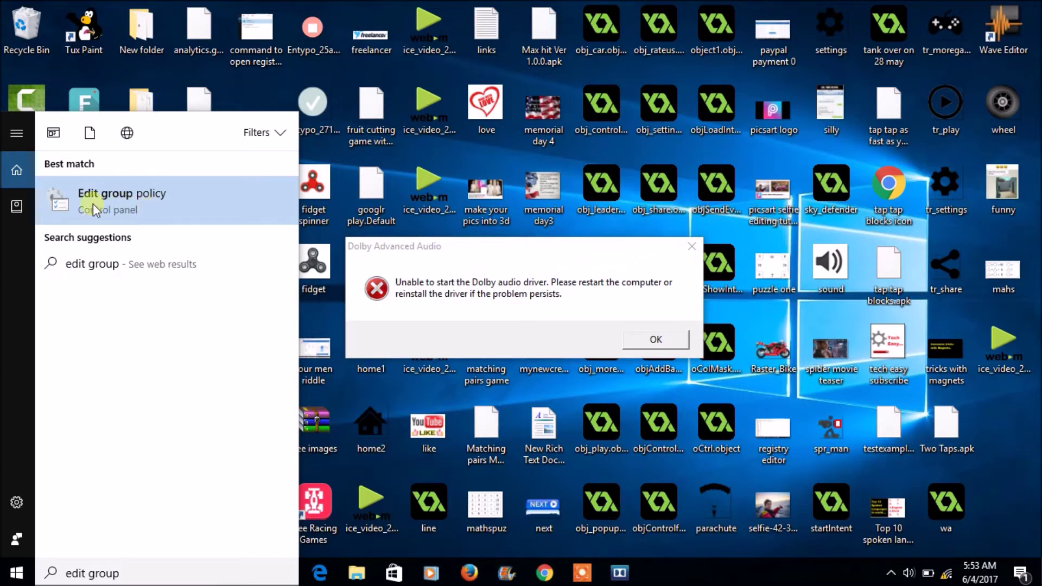
Launch Edit group policy, dismiss the Dolby error, and expand User Configuration's Administrative Templates with a wider tree pane
click(128, 203)
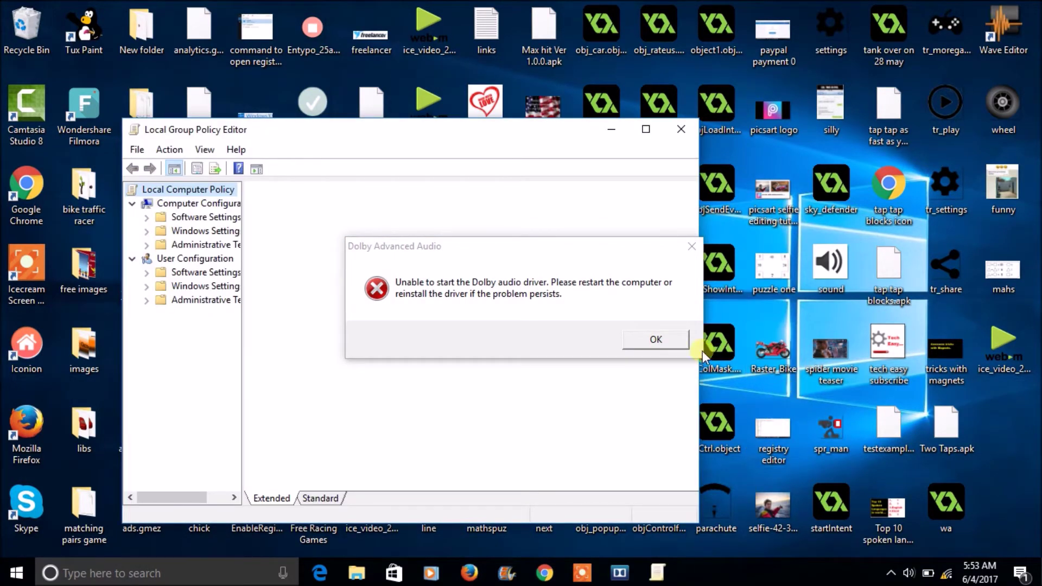
click(673, 342)
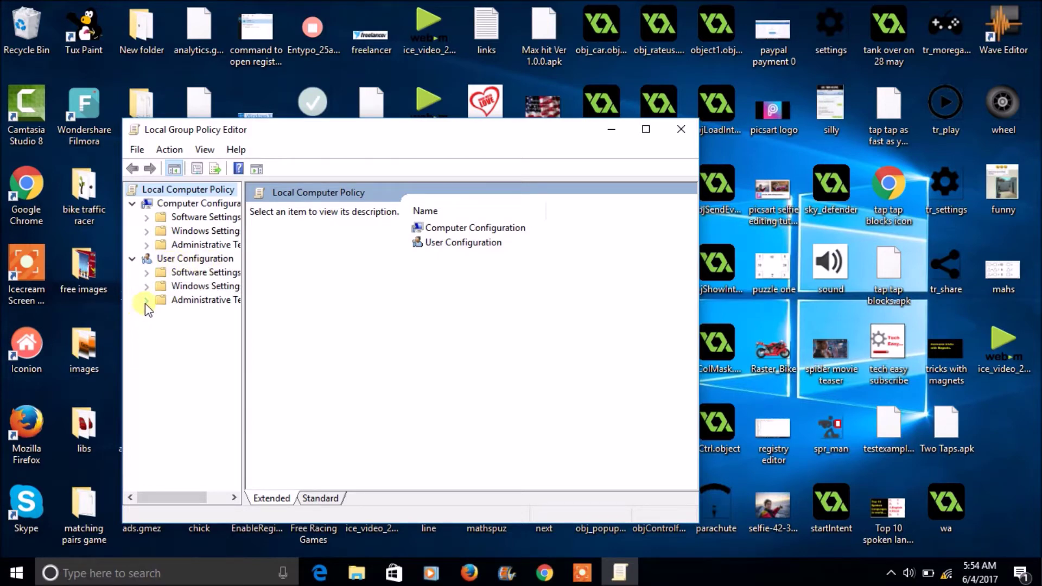
click(146, 301)
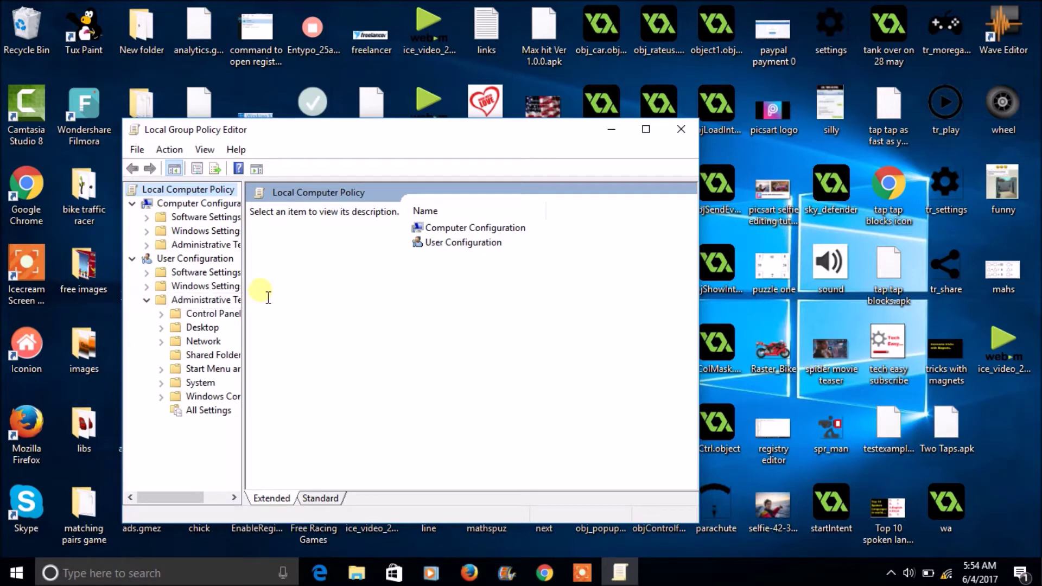
drag(242, 296, 446, 296)
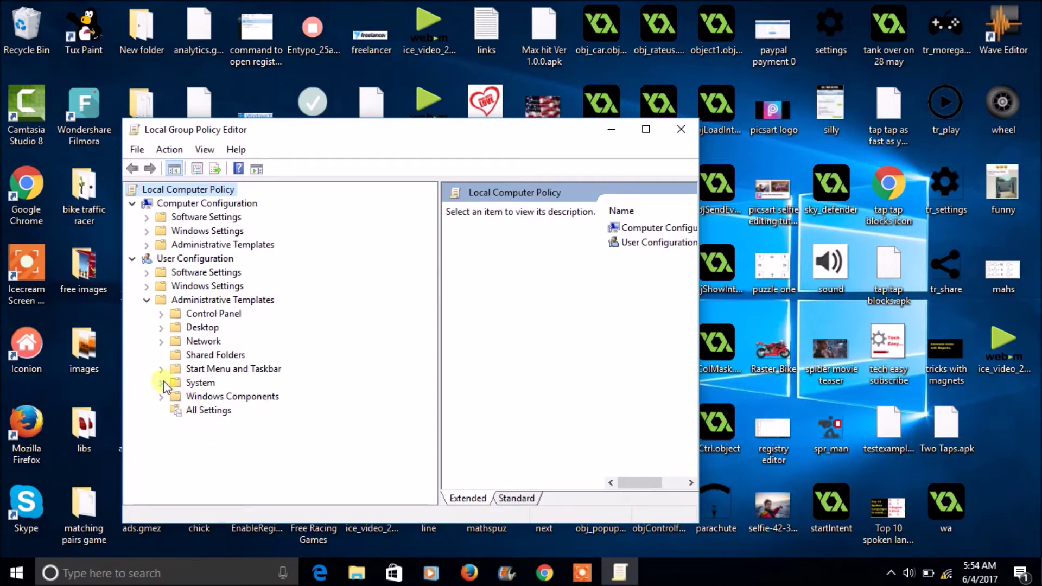
Select System under User Configuration, maximize the editor, and bring up Prevent access to registry editing tools
click(199, 383)
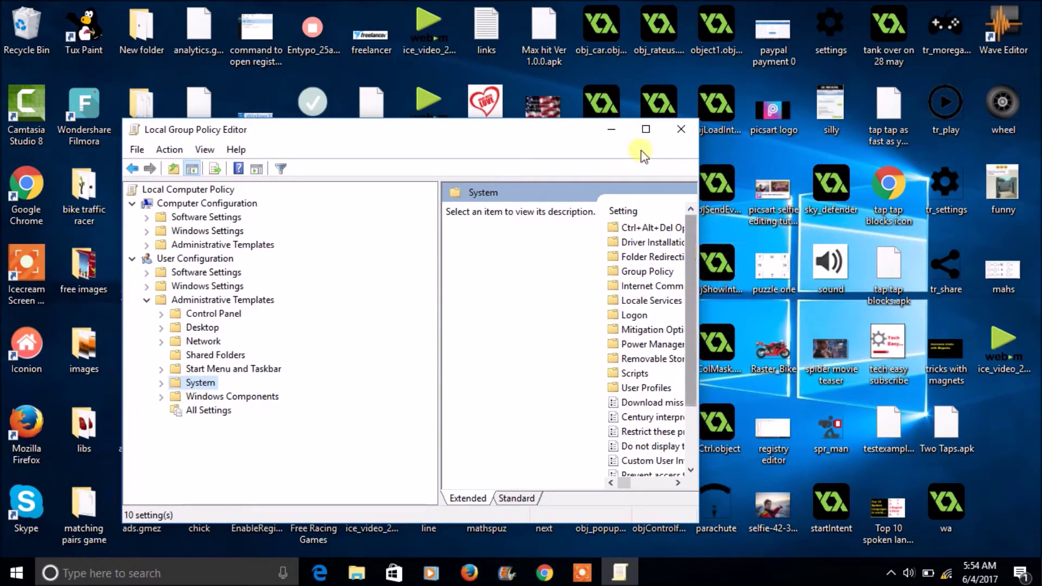
click(645, 132)
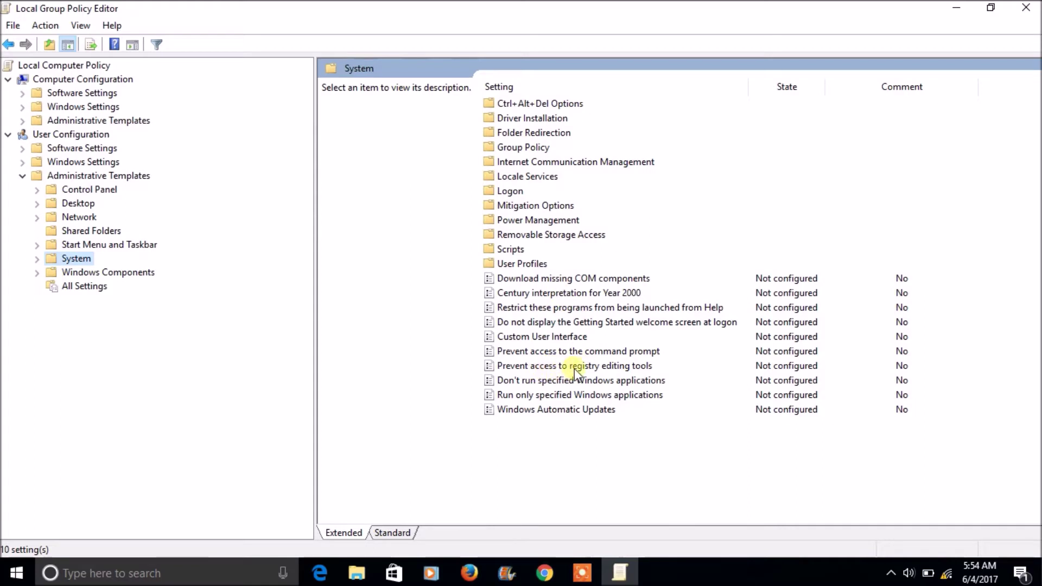
click(588, 366)
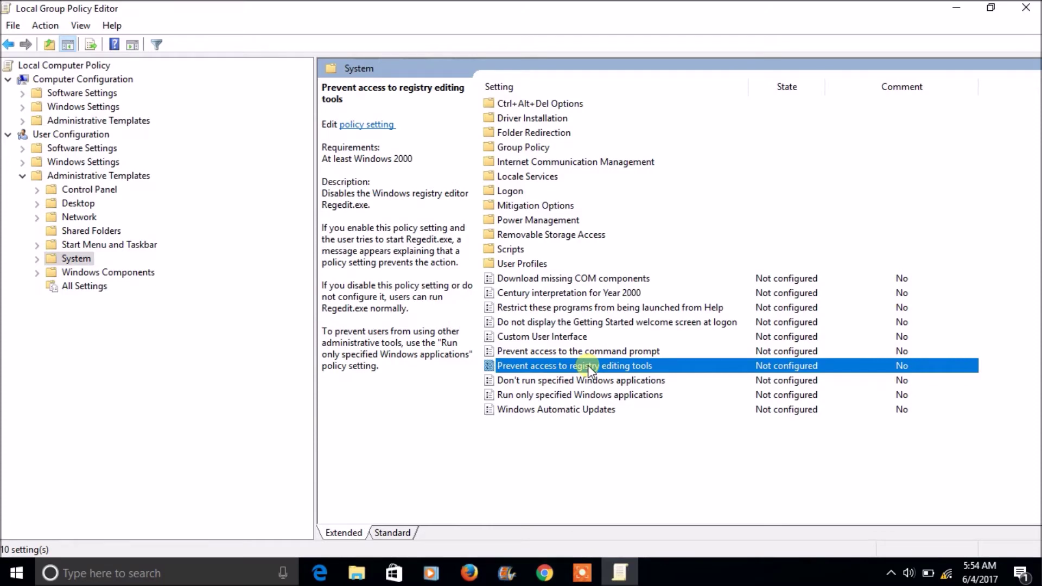
double_click(588, 365)
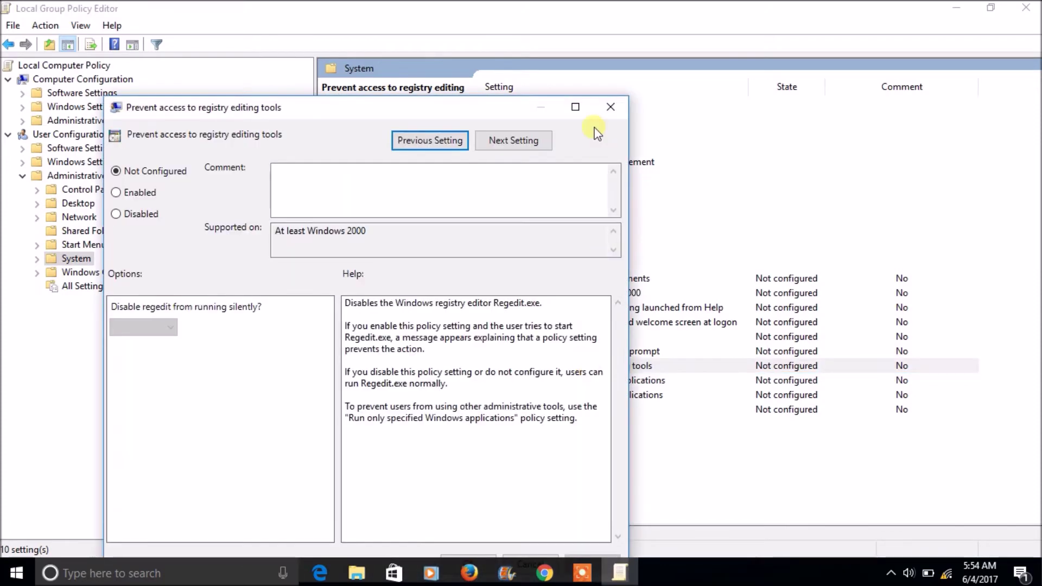
Move the Prevent access to registry editing tools dialog to a new position
drag(521, 108, 623, 42)
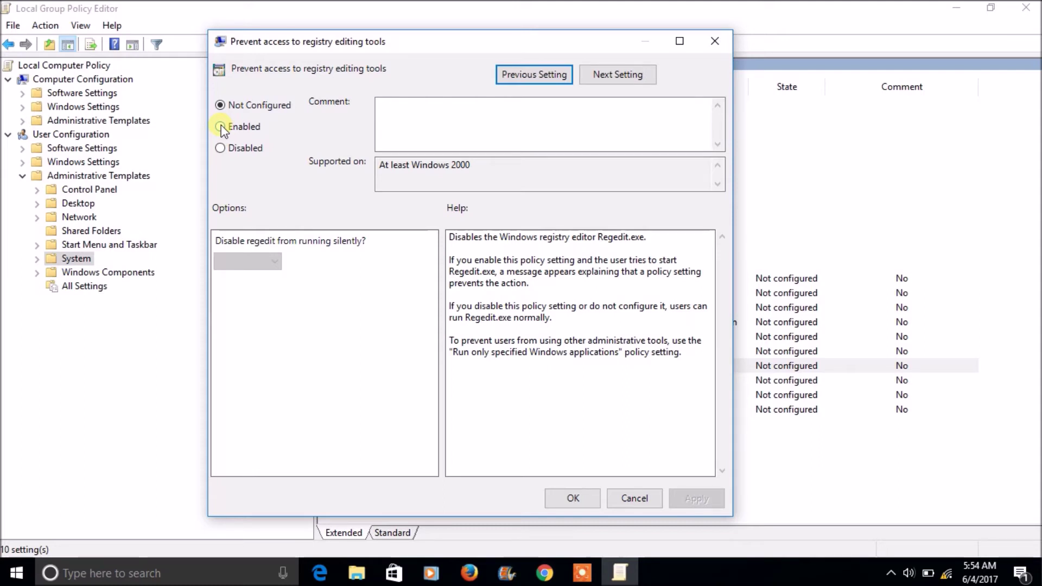
Search Start for 'edit grou', dismiss the results, and cancel the policy dialog unchanged
click(166, 574)
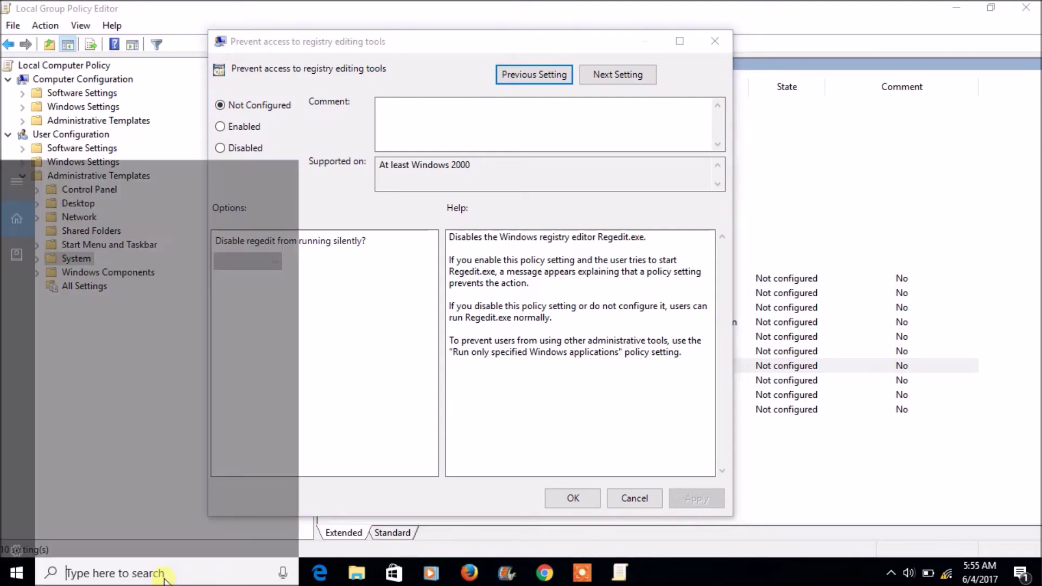
text(edi)
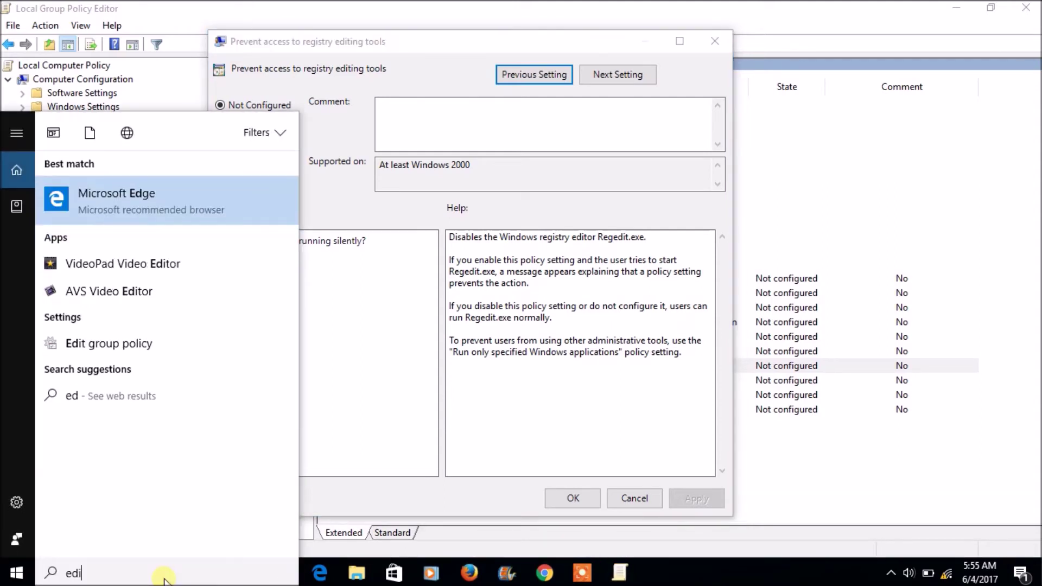
text(t)
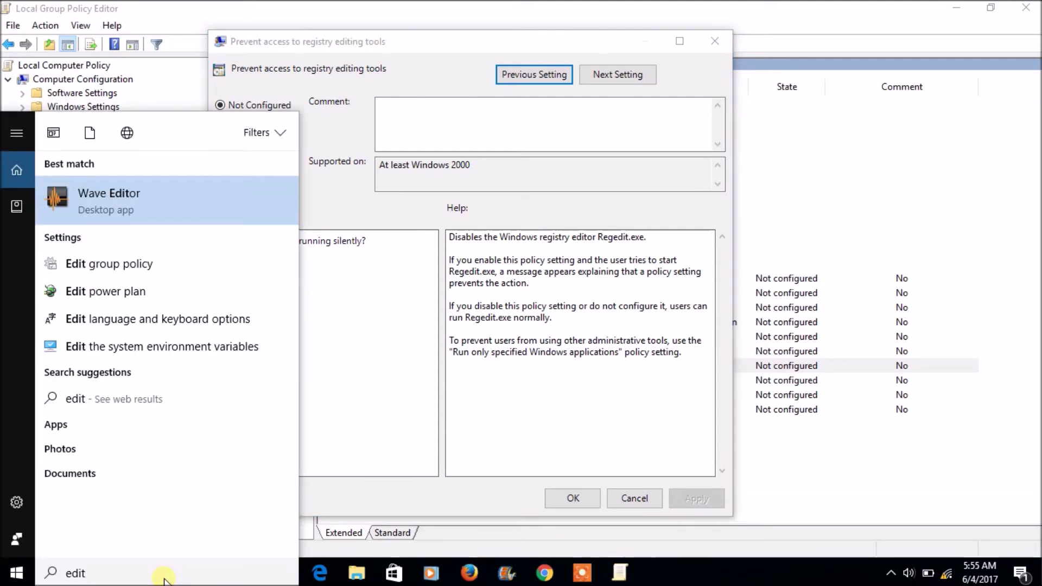
text( grou)
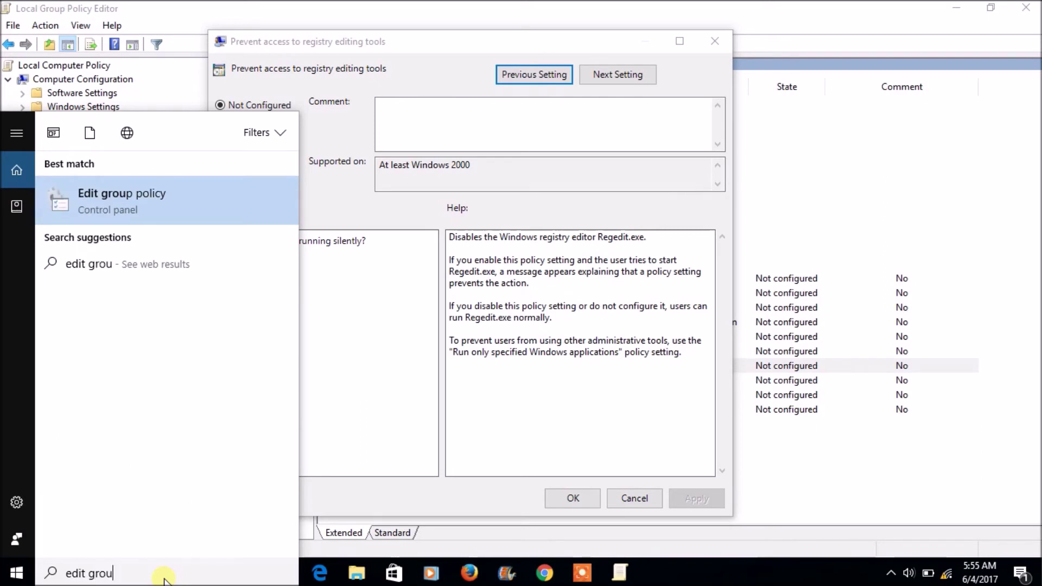
mouse_move(167, 200)
click(166, 25)
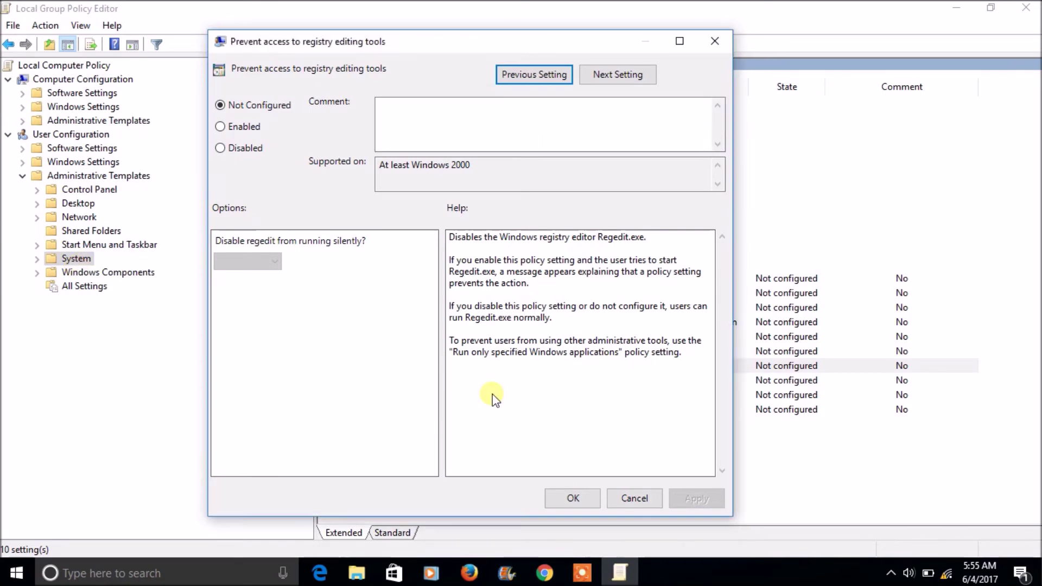
click(635, 498)
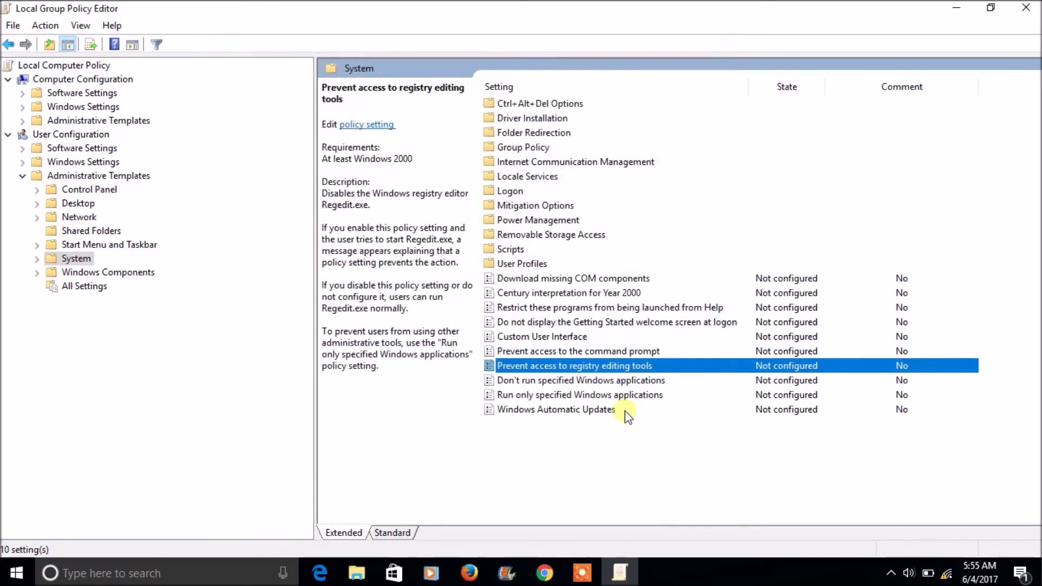
Reopen the Prevent access to registry editing tools settings from the System list
double_click(572, 368)
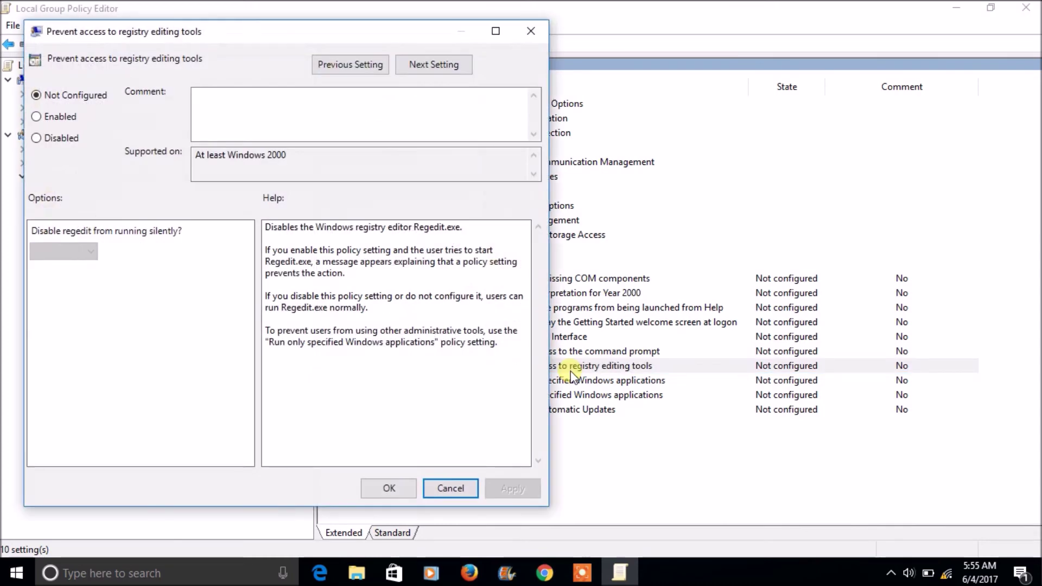